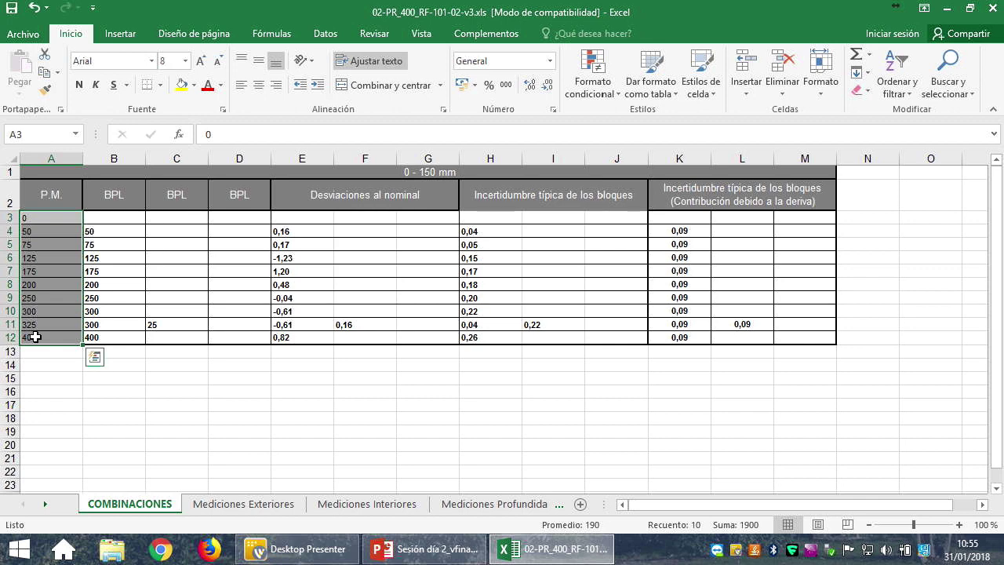
- Review the measurement points in A3:A12 and their gauge block combinations in B4:C12 on the COMBINACIONES sheet
{"action": "left_click", "coordinate": [35, 229]}
{"action": "left_click", "coordinate": [28, 217]}
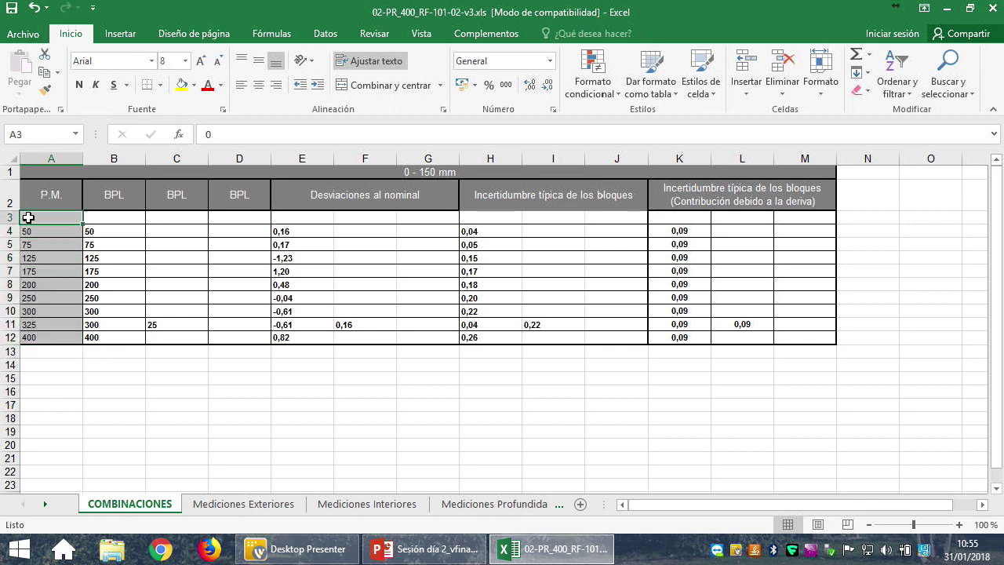
{"action": "left_click_drag", "start_coordinate": [28, 218], "coordinate": [36, 336]}
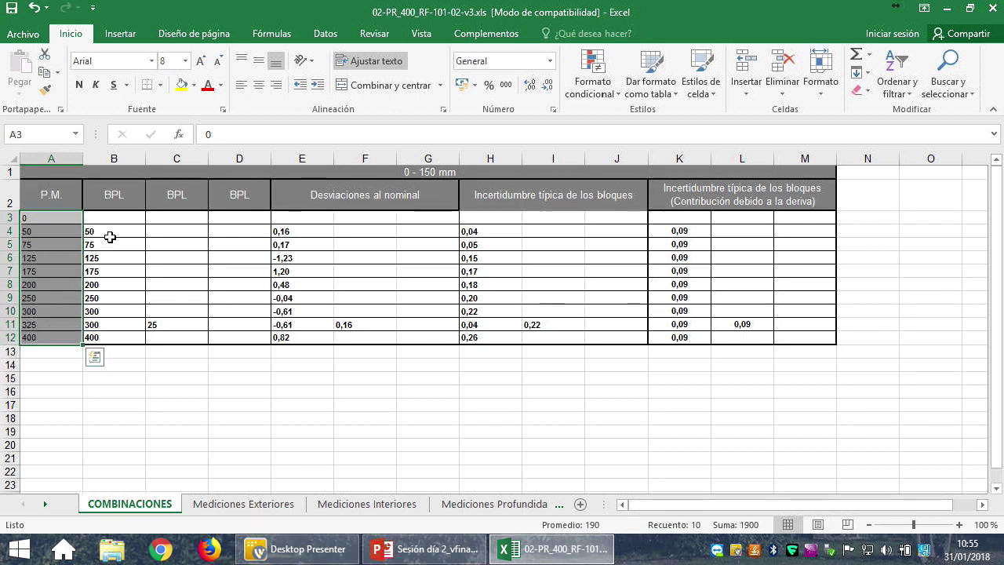
{"action": "left_click_drag", "start_coordinate": [110, 237], "coordinate": [155, 333]}
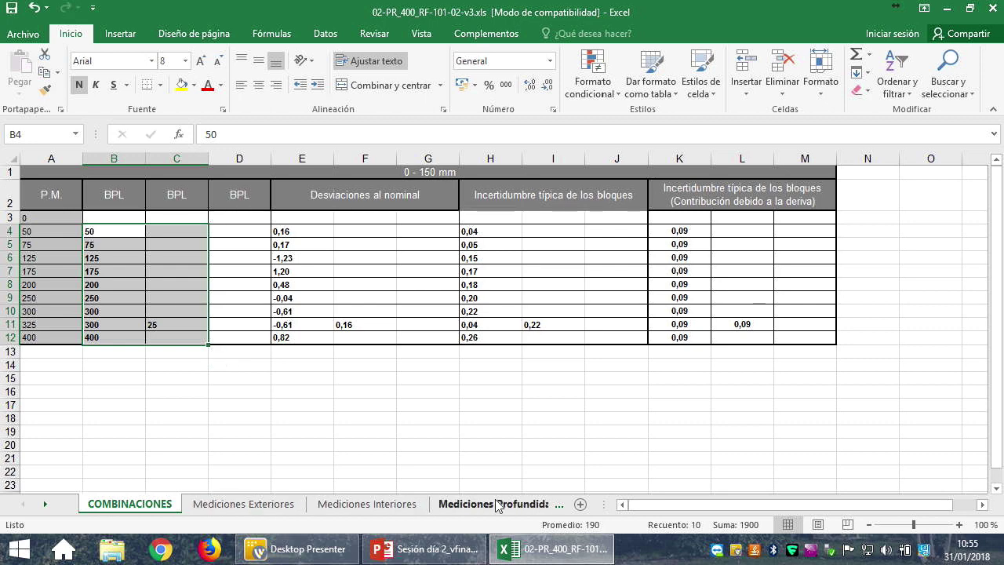
- Open the Mediciones Exteriores sheet and examine the instrument data and all ten calibration points
{"action": "left_click", "coordinate": [291, 506]}
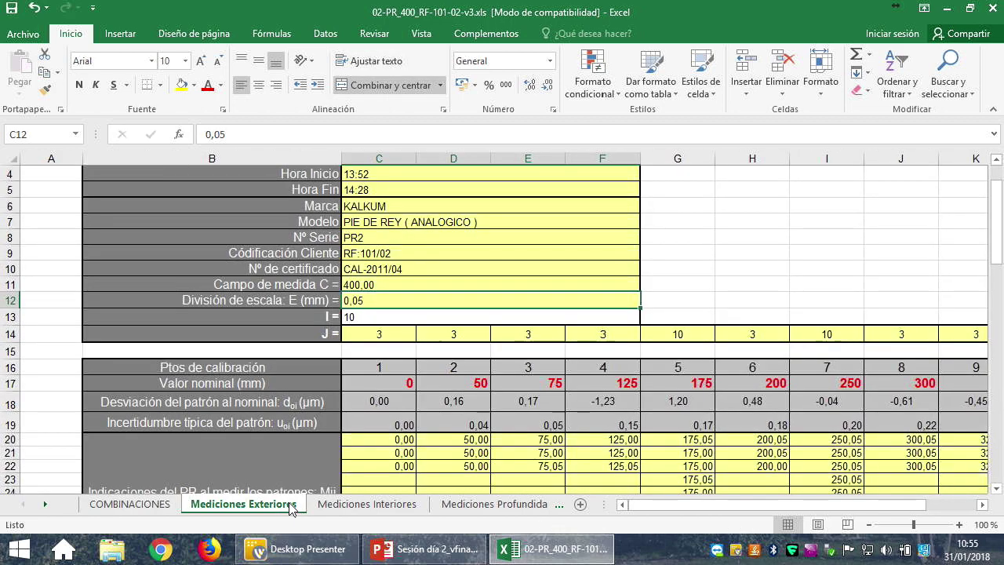
{"action": "scroll", "coordinate": [312, 410], "scroll_direction": "up", "scroll_amount": 1}
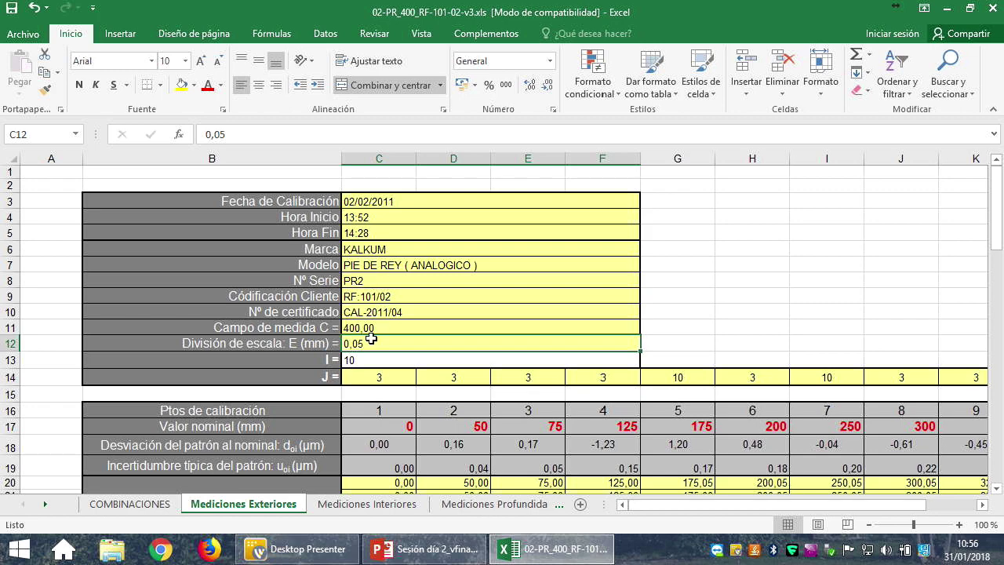
{"action": "scroll", "coordinate": [370, 339], "scroll_direction": "down", "scroll_amount": 1}
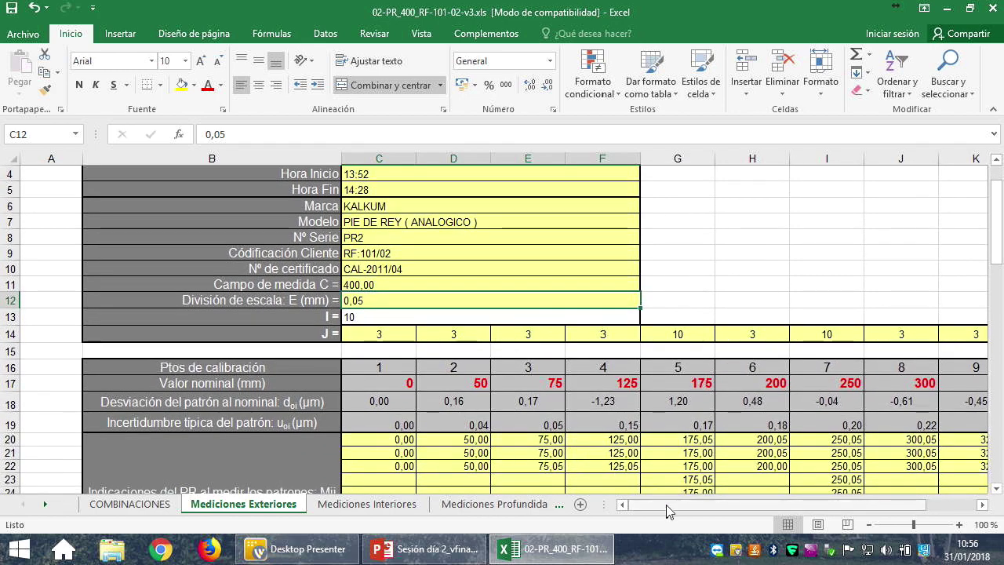
{"action": "left_click_drag", "start_coordinate": [666, 504], "coordinate": [469, 405]}
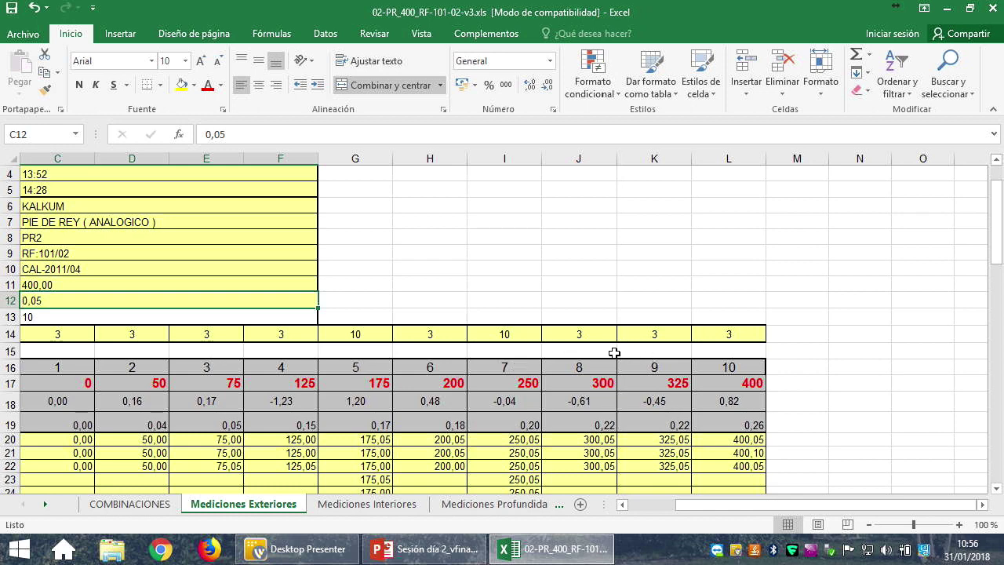
{"action": "left_click_drag", "start_coordinate": [757, 504], "coordinate": [707, 504]}
- Examine the caliper readings for each gauge block, their mean and standard deviation, and the local corrections
{"action": "scroll", "coordinate": [537, 451], "scroll_direction": "down", "scroll_amount": 2}
{"action": "scroll", "coordinate": [538, 451], "scroll_direction": "down", "scroll_amount": 1}
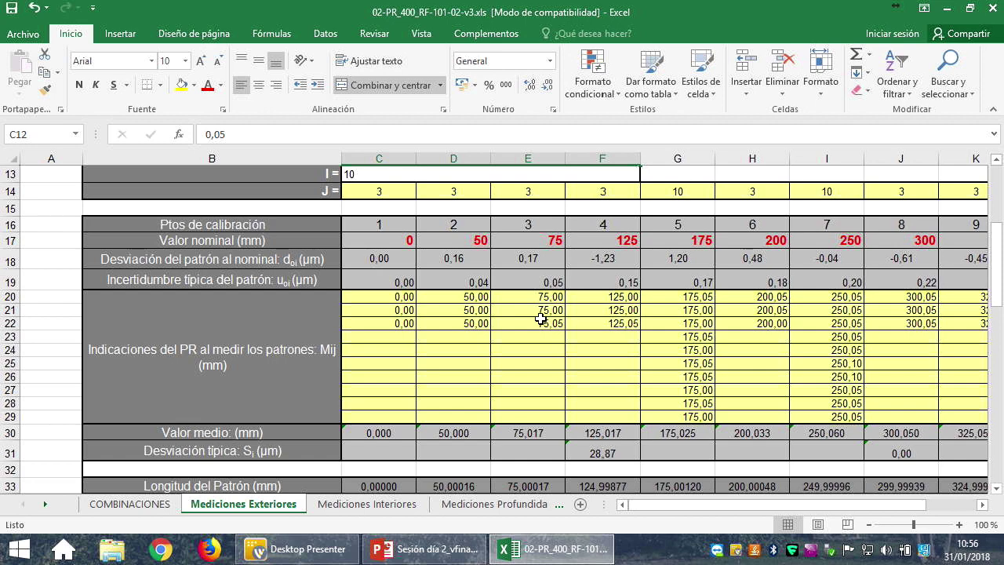
{"action": "scroll", "coordinate": [541, 318], "scroll_direction": "down", "scroll_amount": 2}
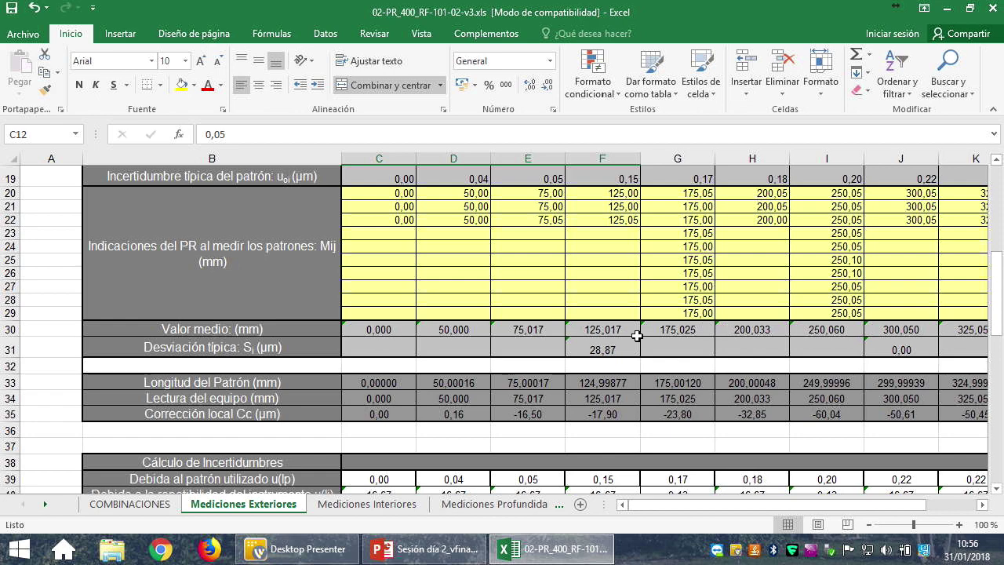
{"action": "scroll", "coordinate": [636, 336], "scroll_direction": "down", "scroll_amount": 1}
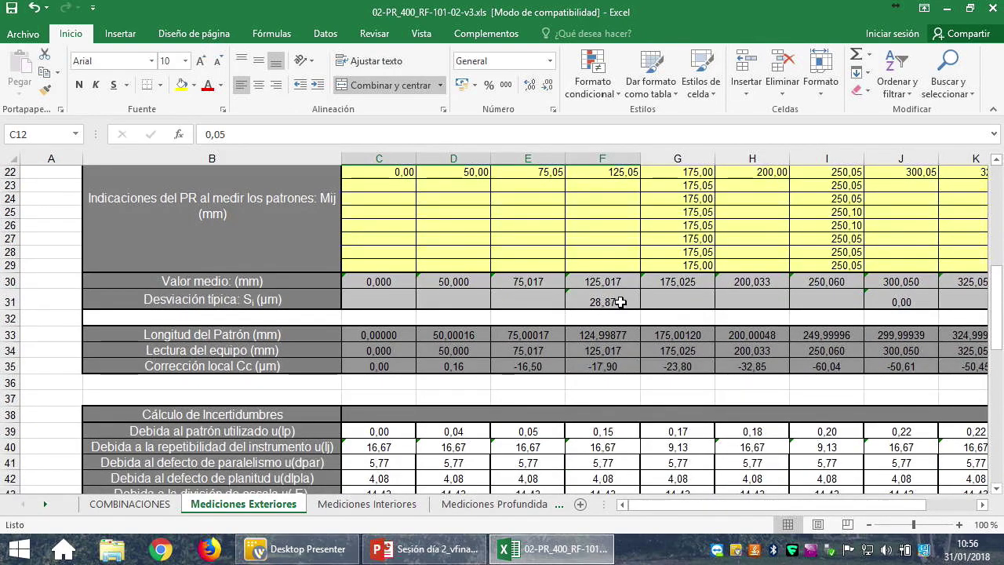
{"action": "scroll", "coordinate": [514, 375], "scroll_direction": "down", "scroll_amount": 1}
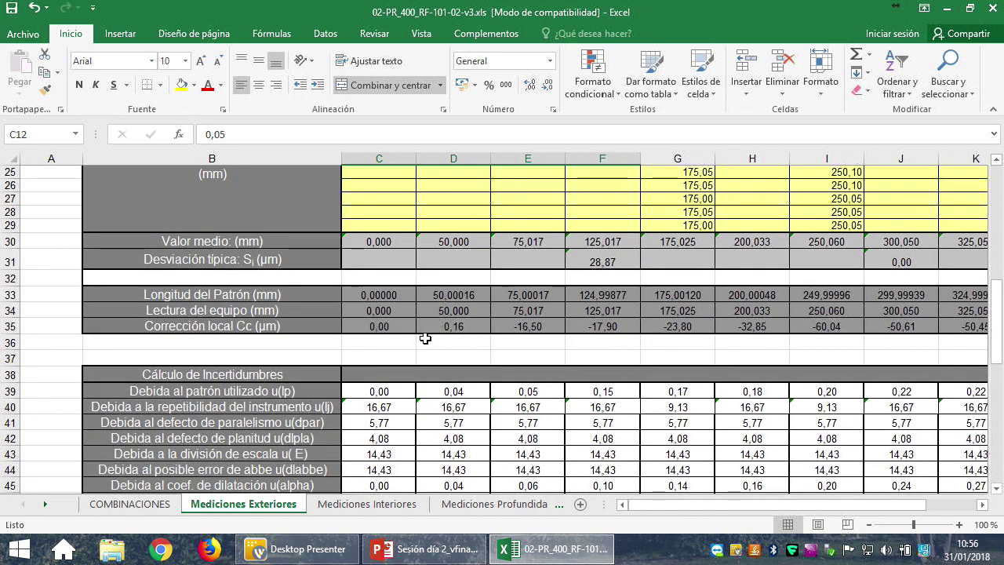
- Inspect the uncertainty contributions in C39:C46 and the typical and expanded uncertainty formulas in C48 and C49
{"action": "scroll", "coordinate": [424, 338], "scroll_direction": "down", "scroll_amount": 2}
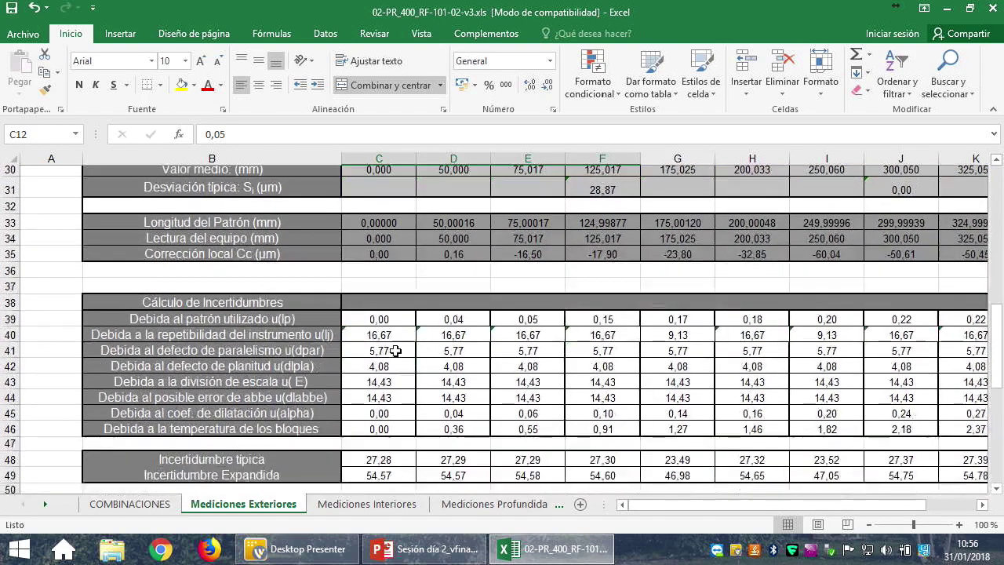
{"action": "left_click_drag", "start_coordinate": [392, 313], "coordinate": [376, 417]}
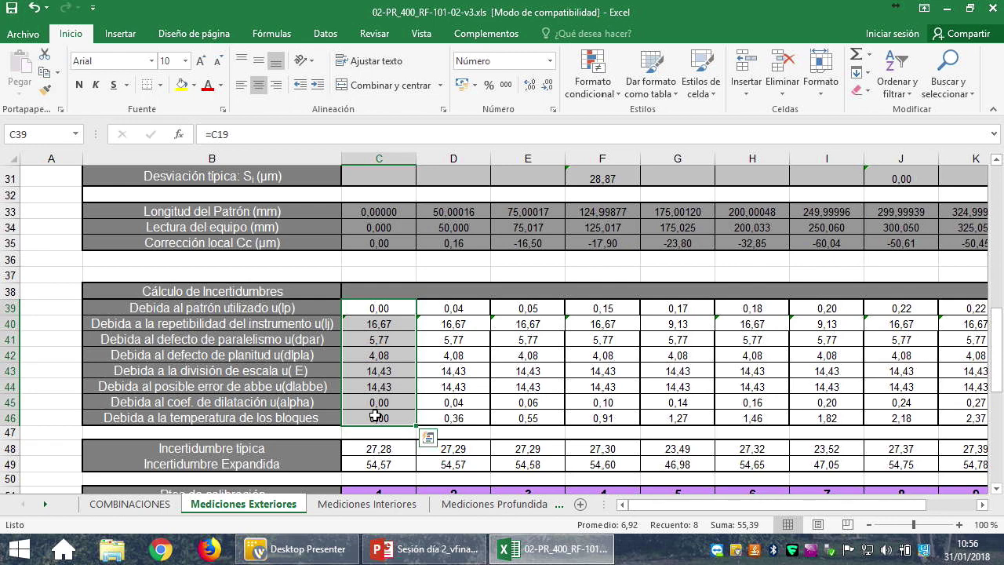
{"action": "scroll", "coordinate": [376, 416], "scroll_direction": "down", "scroll_amount": 1}
{"action": "left_click", "coordinate": [372, 397]}
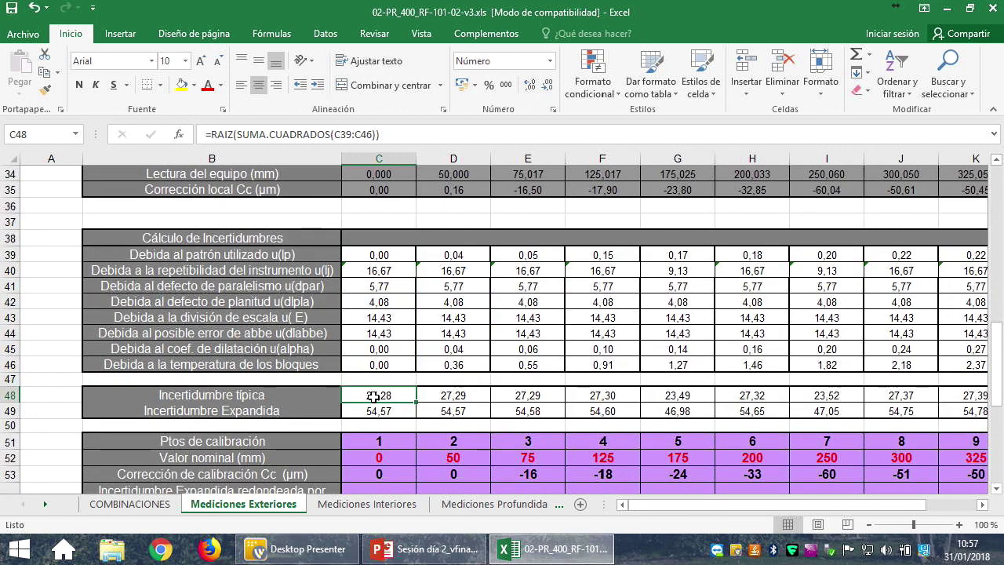
{"action": "scroll", "coordinate": [373, 396], "scroll_direction": "down", "scroll_amount": 1}
{"action": "left_click", "coordinate": [395, 363]}
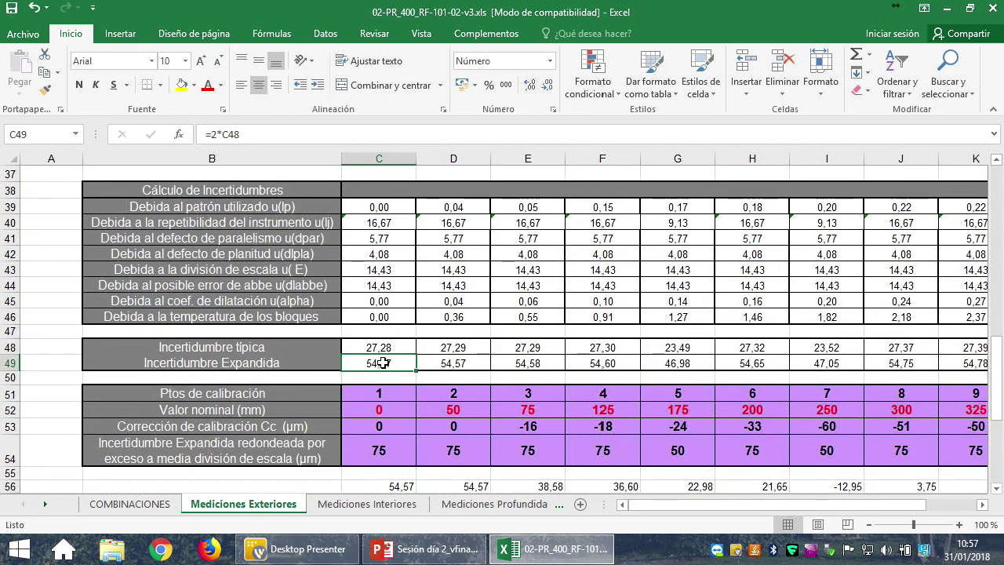
- Review the calibration results table in rows 51 to 54, including the expanded uncertainty rounded up to half a scale division
{"action": "scroll", "coordinate": [382, 363], "scroll_direction": "down", "scroll_amount": 1}
{"action": "left_click_drag", "start_coordinate": [385, 346], "coordinate": [875, 406]}
{"action": "scroll", "coordinate": [596, 401], "scroll_direction": "down", "scroll_amount": 2}
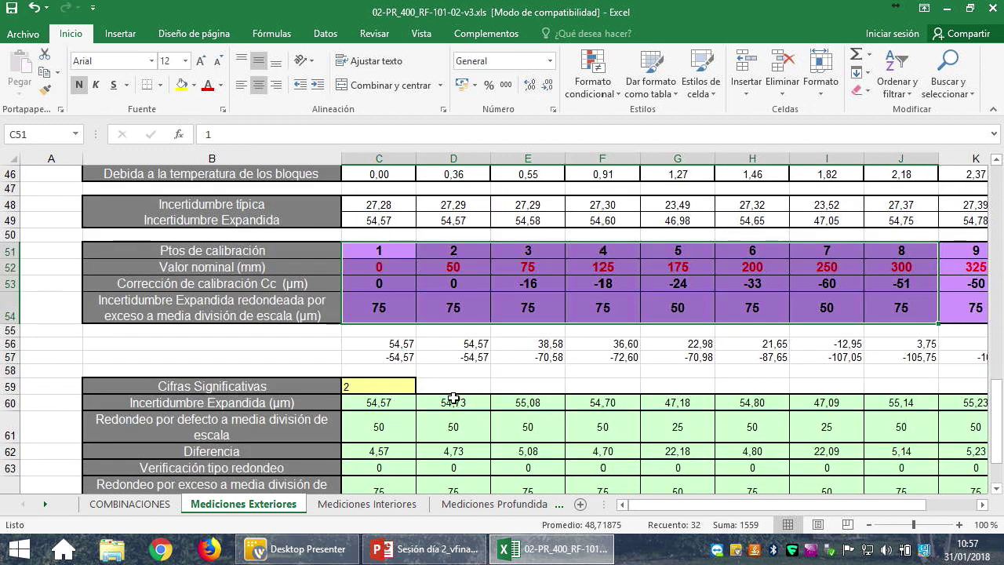
{"action": "scroll", "coordinate": [453, 399], "scroll_direction": "down", "scroll_amount": 4}
{"action": "scroll", "coordinate": [399, 332], "scroll_direction": "up", "scroll_amount": 2}
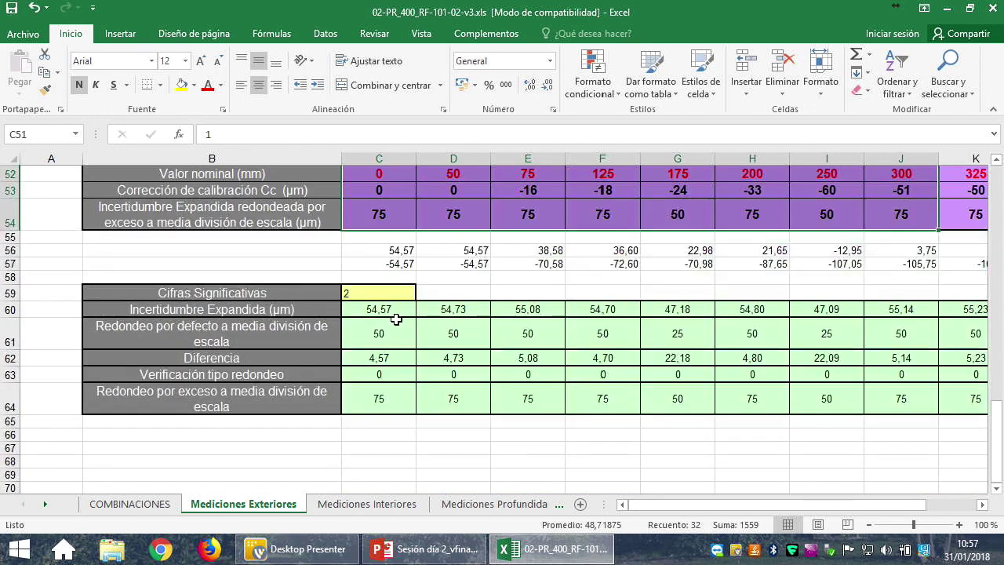
{"action": "scroll", "coordinate": [396, 319], "scroll_direction": "up", "scroll_amount": 2}
{"action": "left_click_drag", "start_coordinate": [392, 316], "coordinate": [641, 311]}
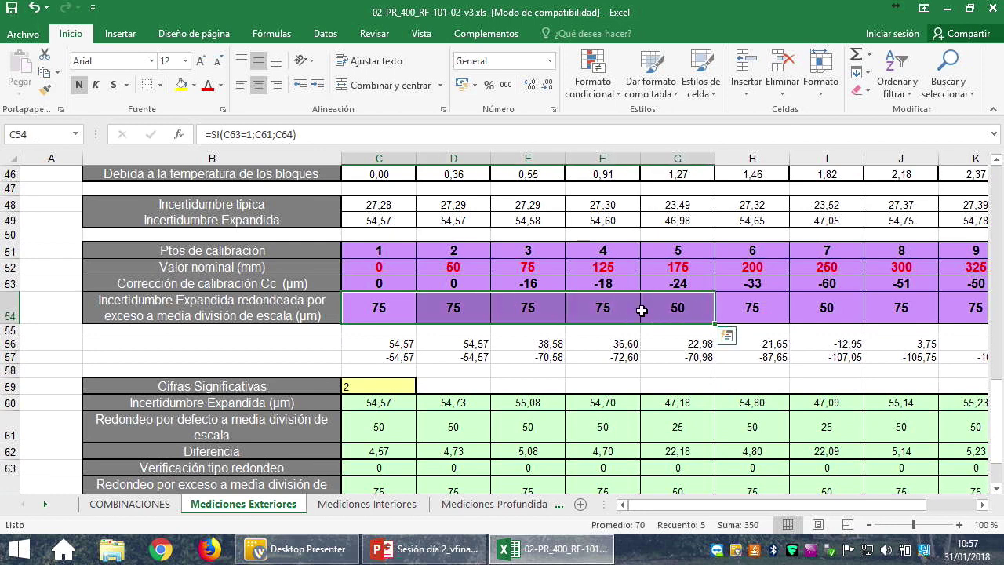
{"action": "left_click", "coordinate": [447, 331]}
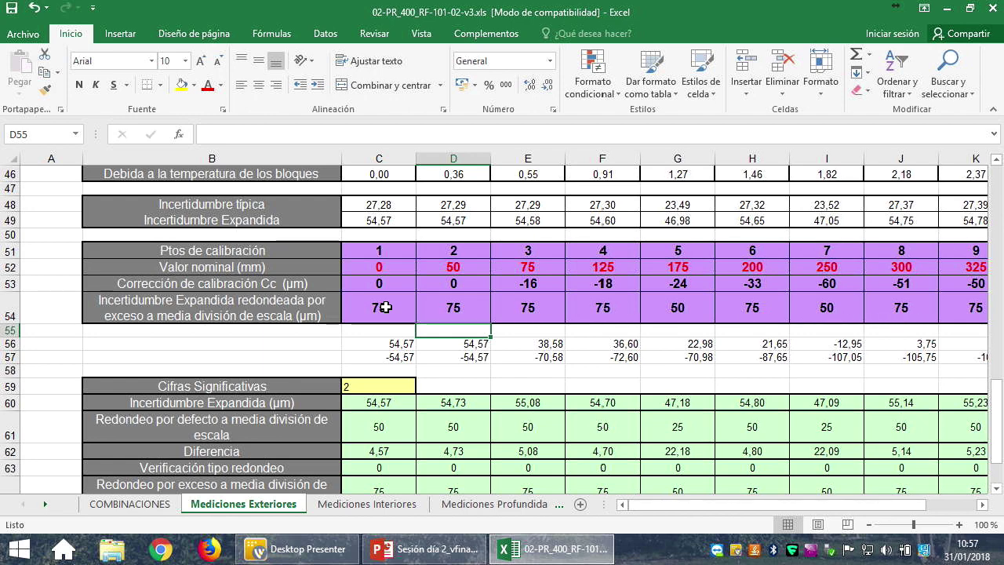
- Select C64:L64 and inspect the formula that rounds the expanded uncertainty up to half a scale division
{"action": "scroll", "coordinate": [451, 420], "scroll_direction": "down", "scroll_amount": 1}
{"action": "left_click_drag", "start_coordinate": [380, 445], "coordinate": [972, 446]}
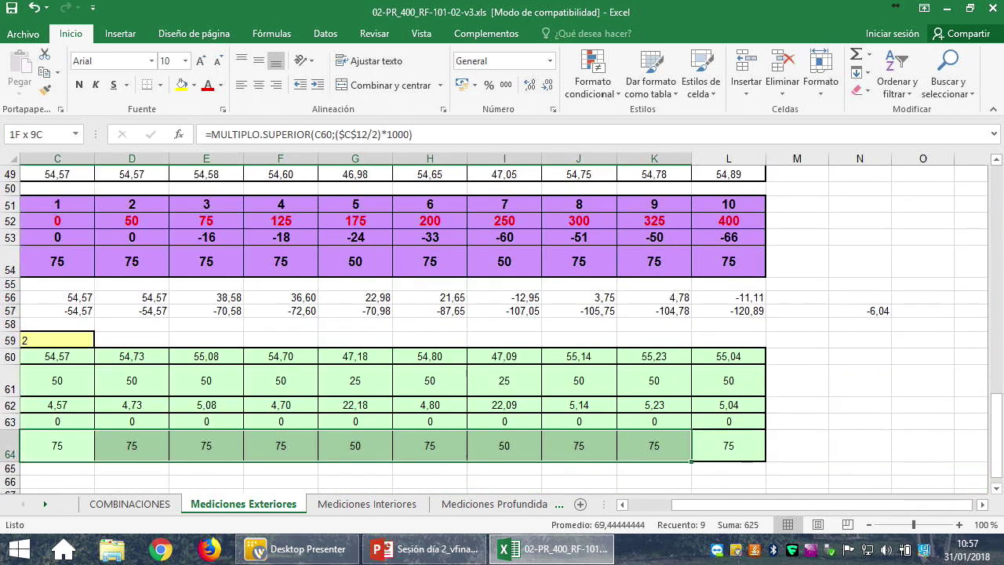
{"action": "left_click_drag", "start_coordinate": [654, 446], "coordinate": [699, 457]}
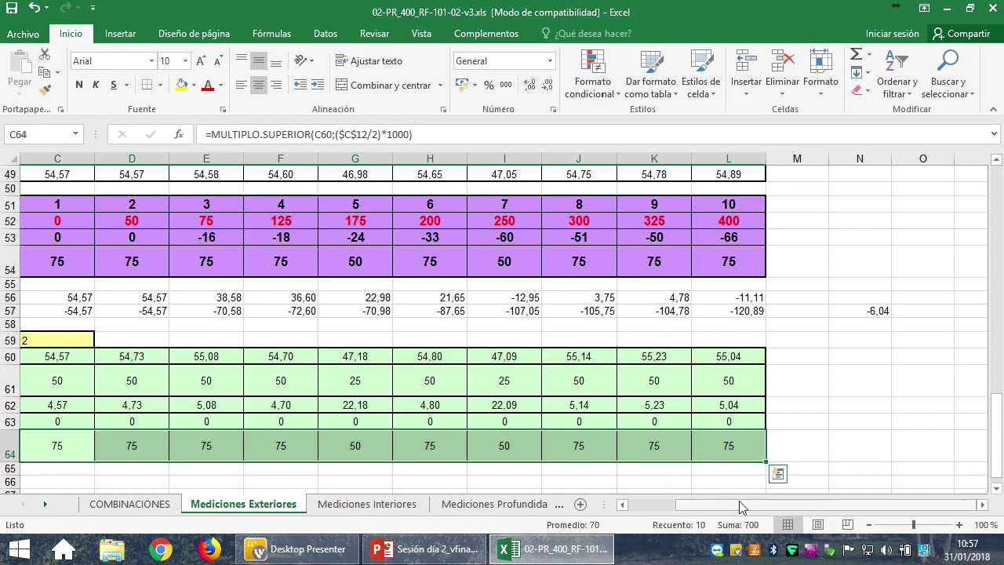
{"action": "left_click_drag", "start_coordinate": [745, 505], "coordinate": [555, 492]}
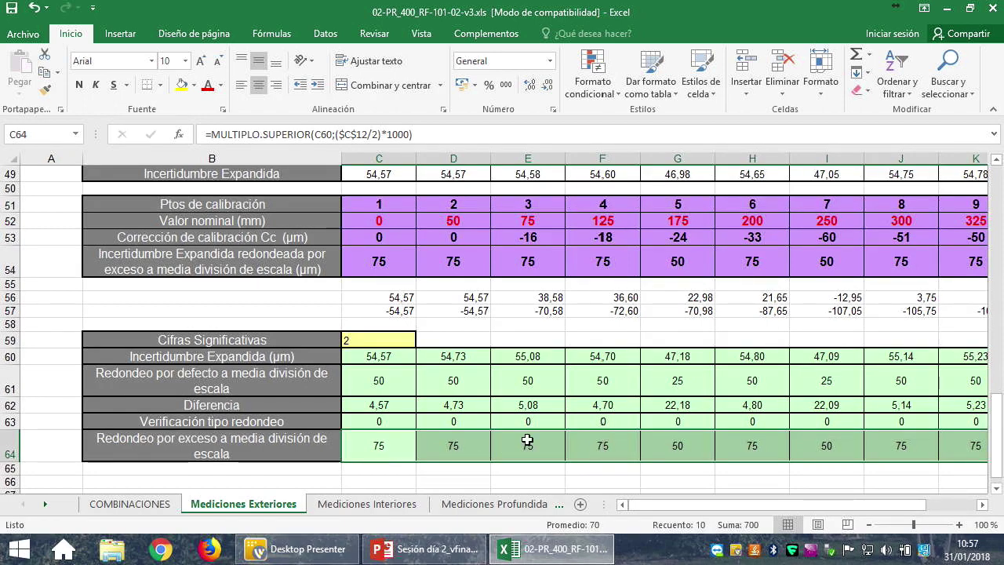
{"action": "scroll", "coordinate": [549, 434], "scroll_direction": "up", "scroll_amount": 4}
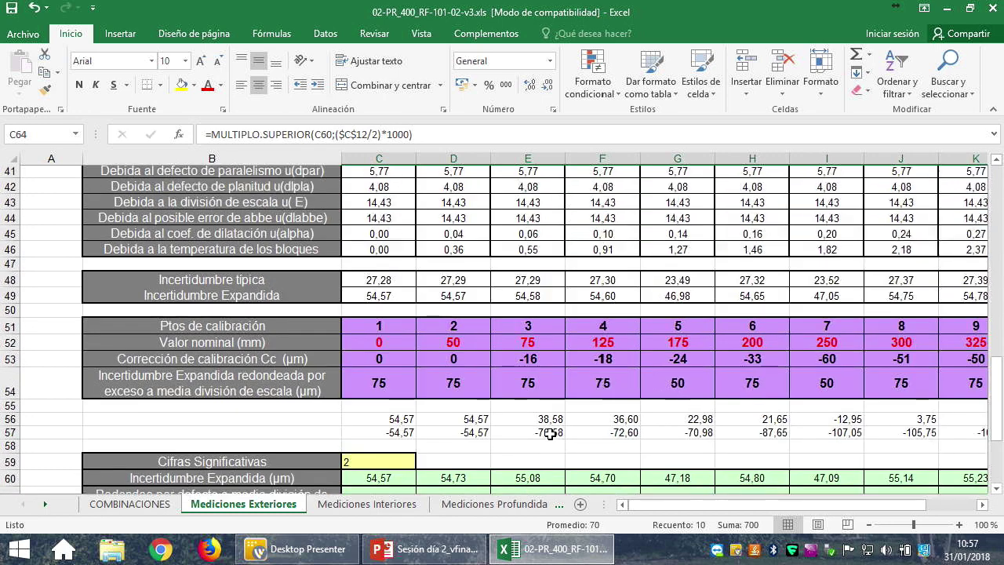